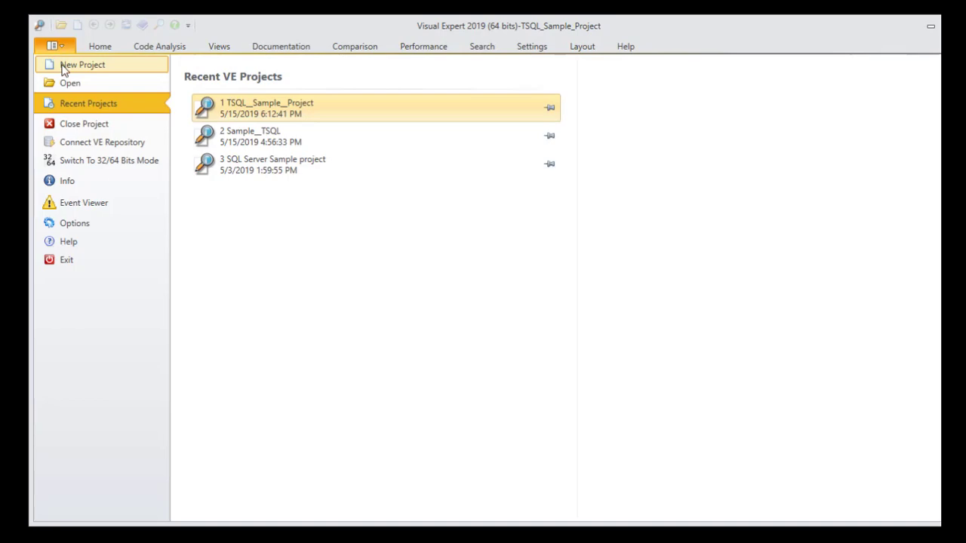
Step: Start a new project and choose Transact-SQL as the language of the code to analyse
{"action": "left_click", "coordinate": [65, 47]}
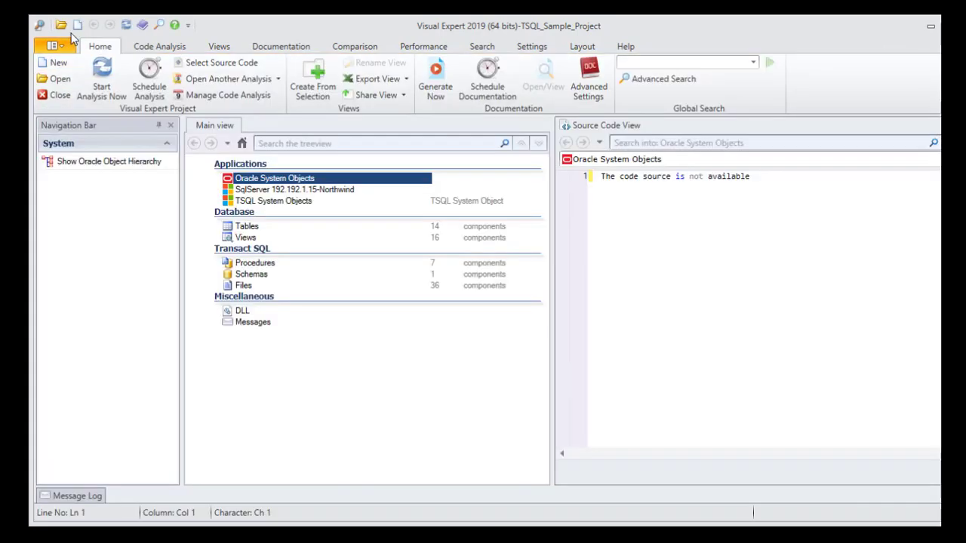
{"action": "left_click", "coordinate": [77, 27]}
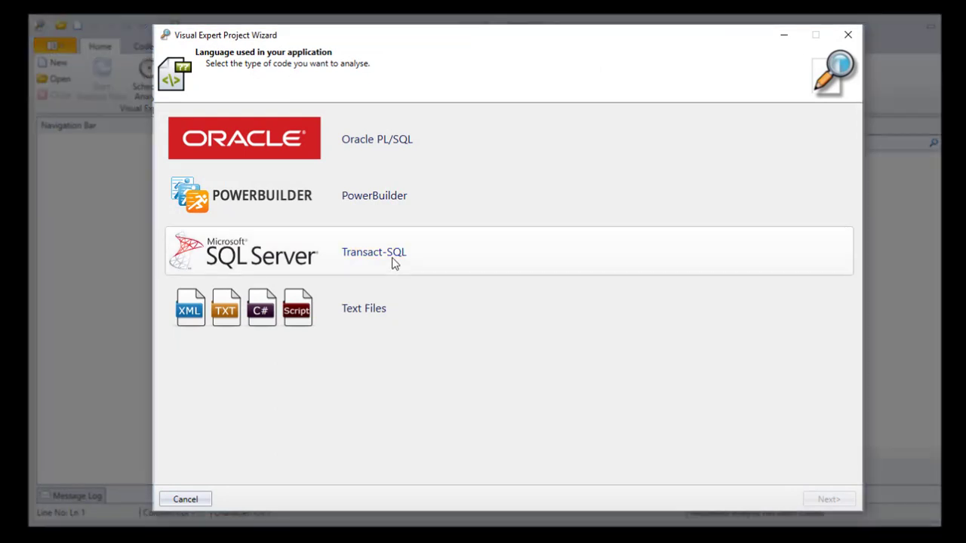
{"action": "left_click", "coordinate": [393, 262]}
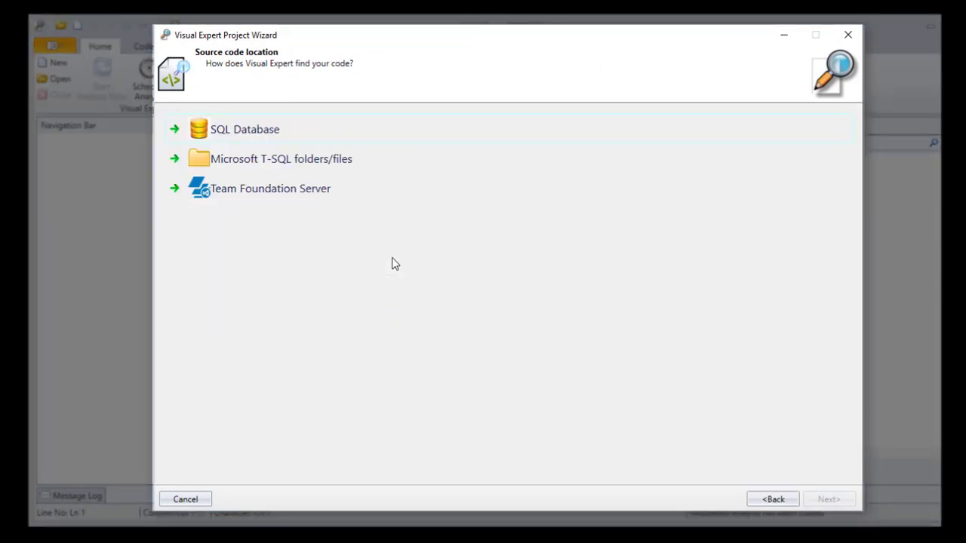
Step: Choose Microsoft T-SQL folders/files as the code source and locate the folder C:\ProgramData\Novalys\VisualExpert\Sample\Sample TSQL
{"action": "left_click", "coordinate": [380, 165]}
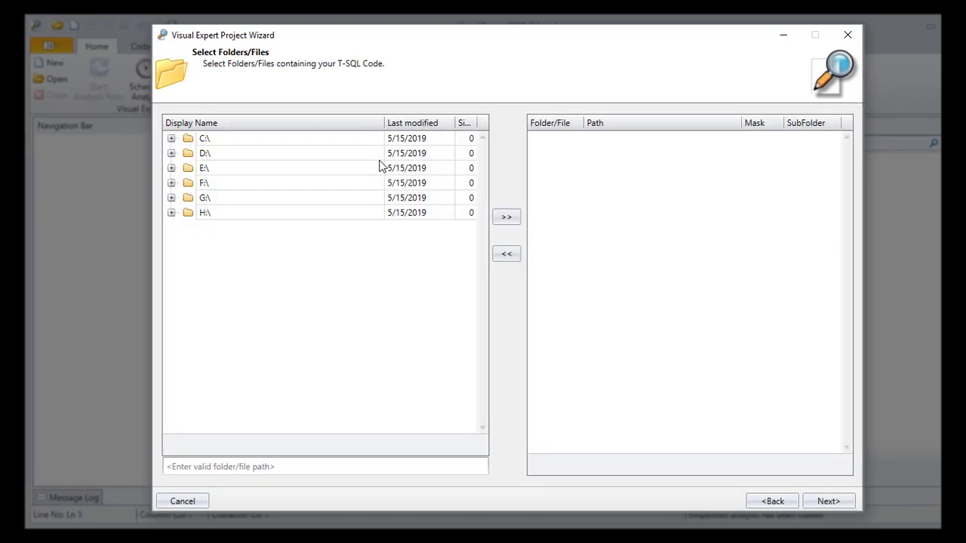
{"action": "left_click", "coordinate": [171, 139]}
{"action": "left_click", "coordinate": [188, 242]}
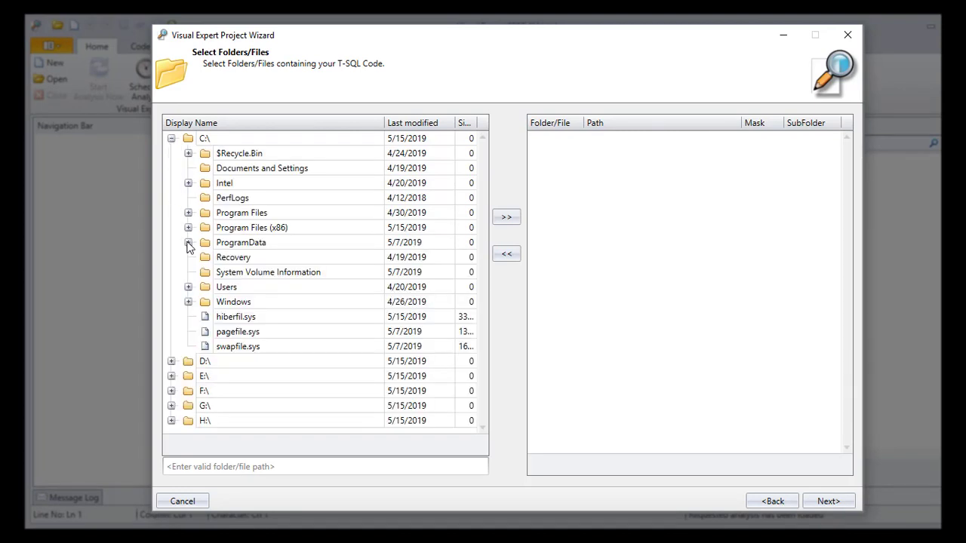
{"action": "scroll", "coordinate": [187, 247], "scroll_direction": "down", "scroll_amount": 1}
{"action": "scroll", "coordinate": [188, 248], "scroll_direction": "down", "scroll_amount": 2}
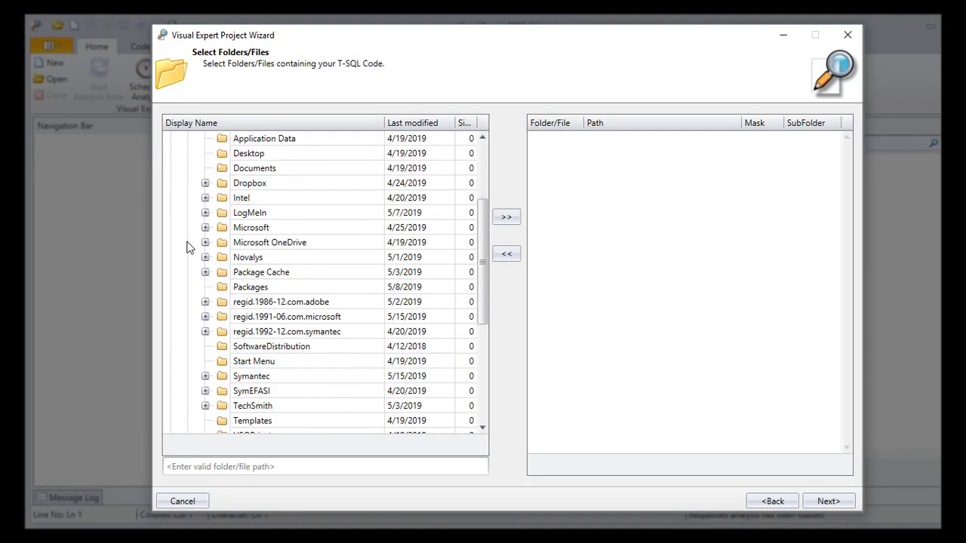
{"action": "left_click", "coordinate": [204, 258]}
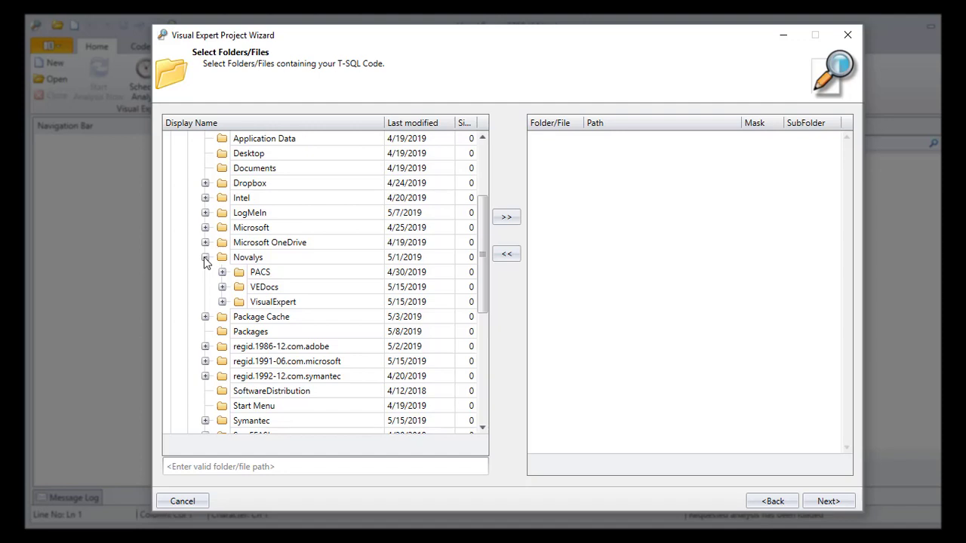
{"action": "left_click", "coordinate": [222, 302]}
{"action": "scroll", "coordinate": [223, 307], "scroll_direction": "down", "scroll_amount": 3}
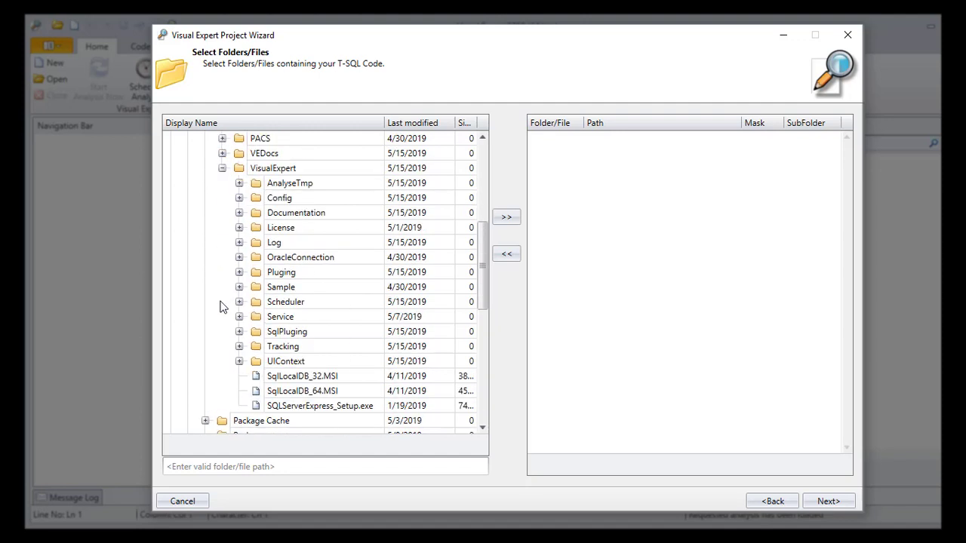
{"action": "left_click", "coordinate": [239, 287]}
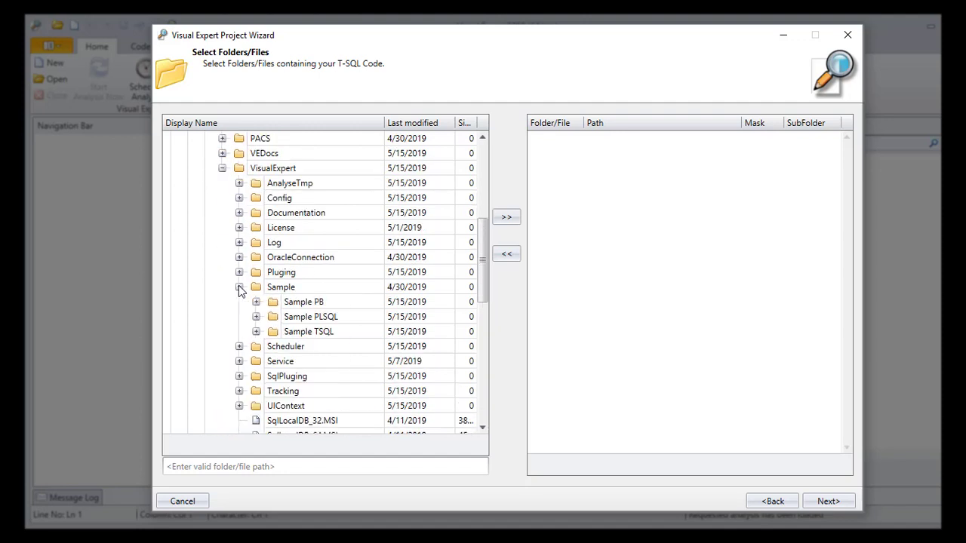
{"action": "double_click", "coordinate": [303, 336]}
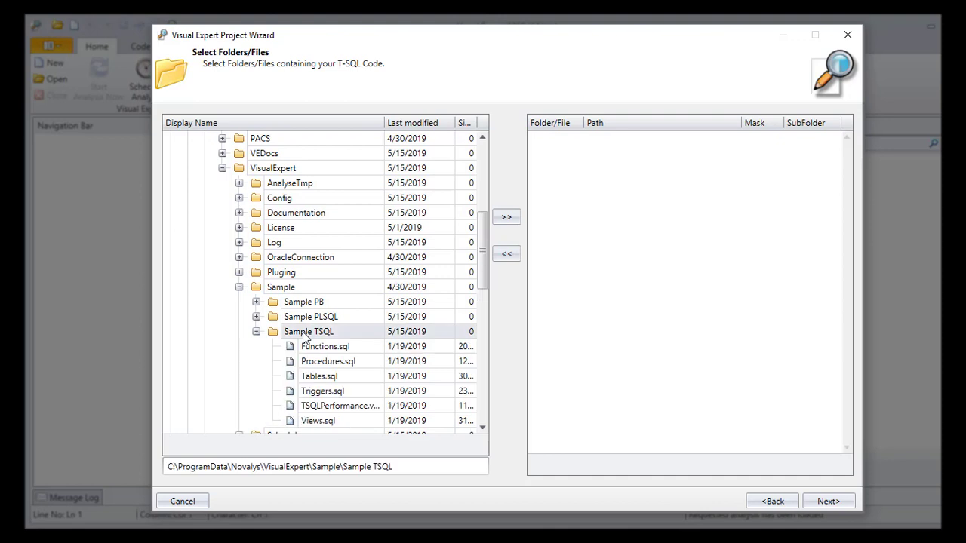
Step: Add the Sample TSQL folder to the selected sources, filtered to .sql files only
{"action": "left_click", "coordinate": [506, 218]}
{"action": "left_click", "coordinate": [424, 209]}
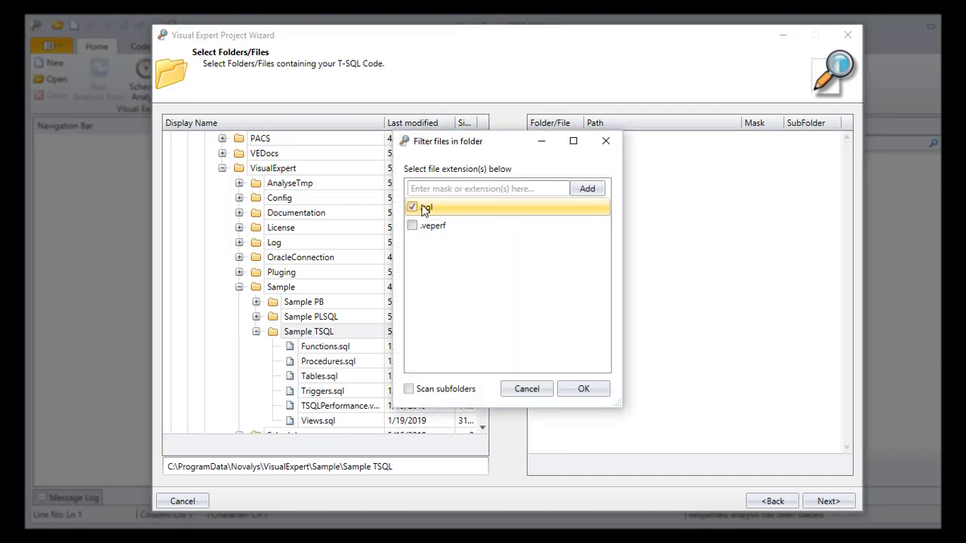
{"action": "left_click", "coordinate": [583, 390]}
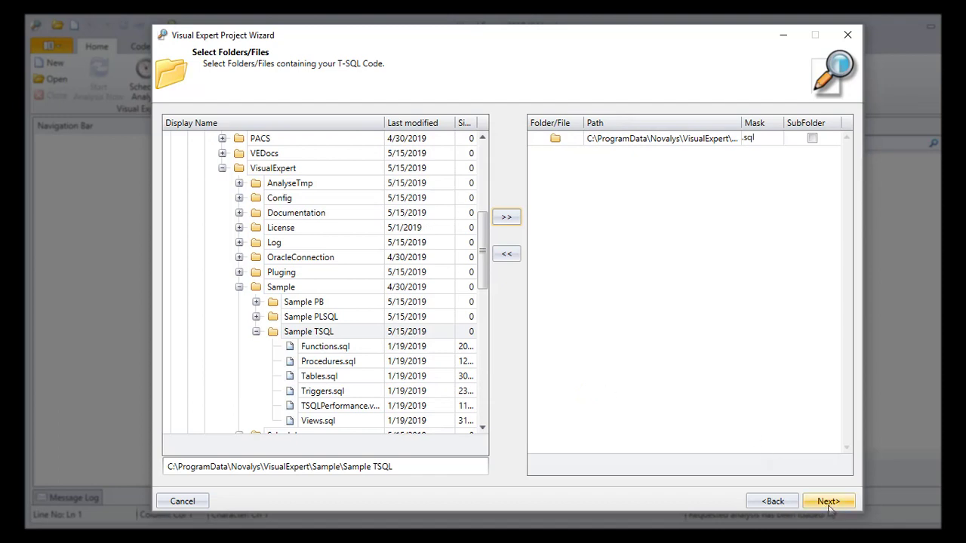
Step: Switch the source code location to SQL Database and test the connection to server 192.192.1.15 with user ID sa and the account password
{"action": "left_click", "coordinate": [771, 502]}
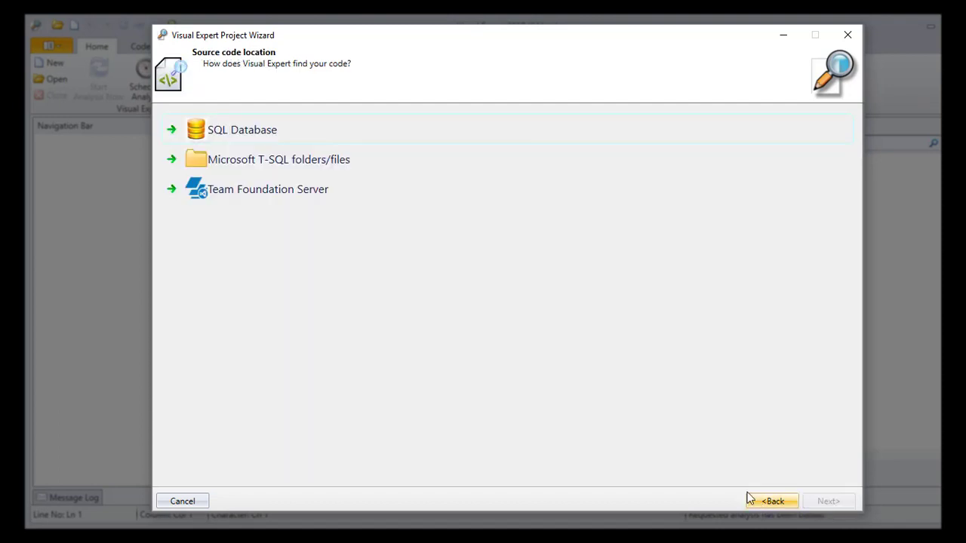
{"action": "left_click", "coordinate": [300, 137]}
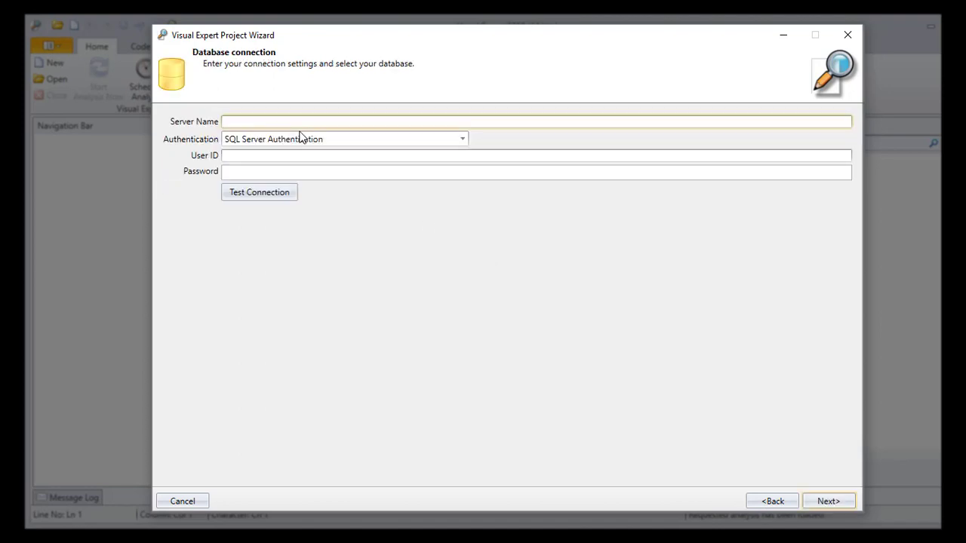
{"action": "type", "text": "192.192.1.15"}
{"action": "left_click", "coordinate": [271, 156]}
{"action": "type", "text": "sa"}
{"action": "left_click", "coordinate": [265, 173]}
{"action": "type", "text": "*********"}
{"action": "left_click", "coordinate": [246, 196]}
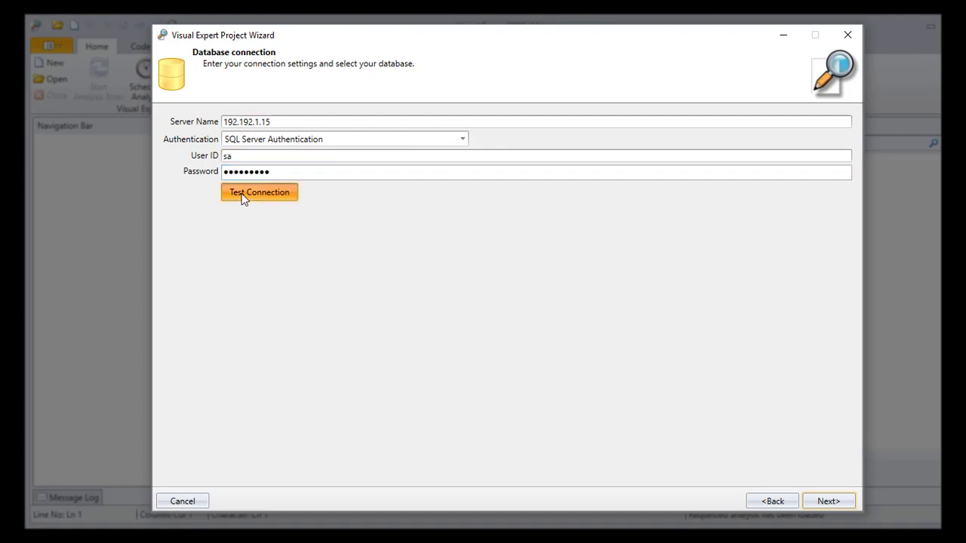
Step: Select the Northwind database and proceed to the selection of the DB objects
{"action": "left_click", "coordinate": [844, 220]}
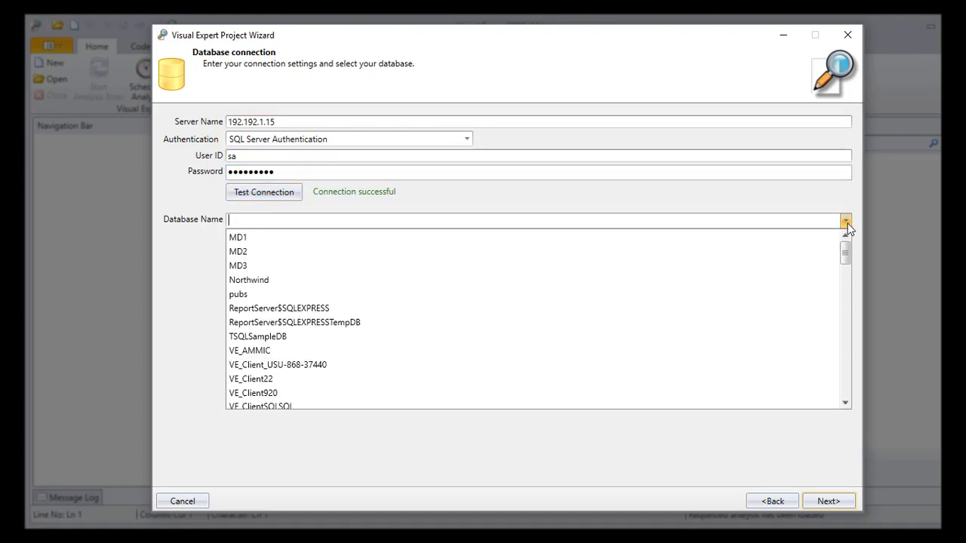
{"action": "left_click", "coordinate": [794, 280]}
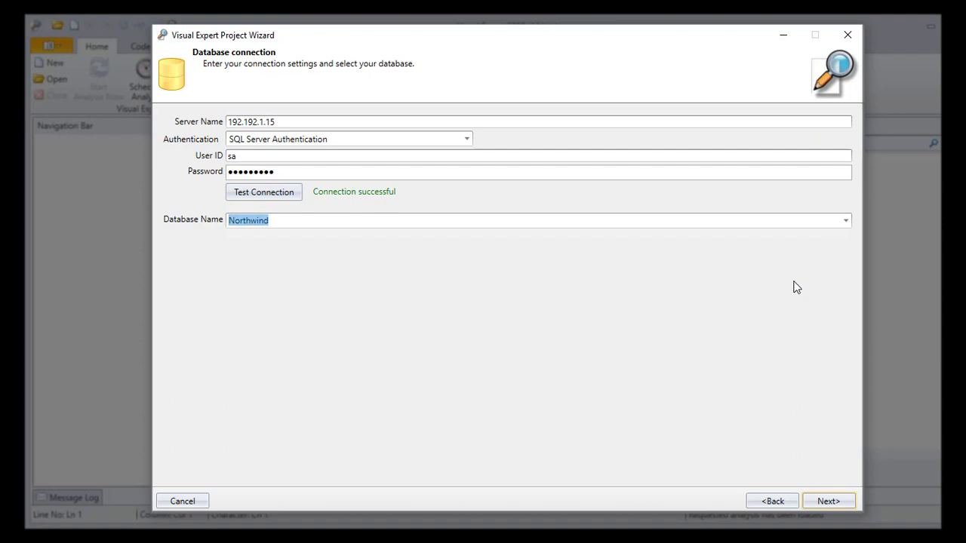
{"action": "left_click", "coordinate": [827, 501]}
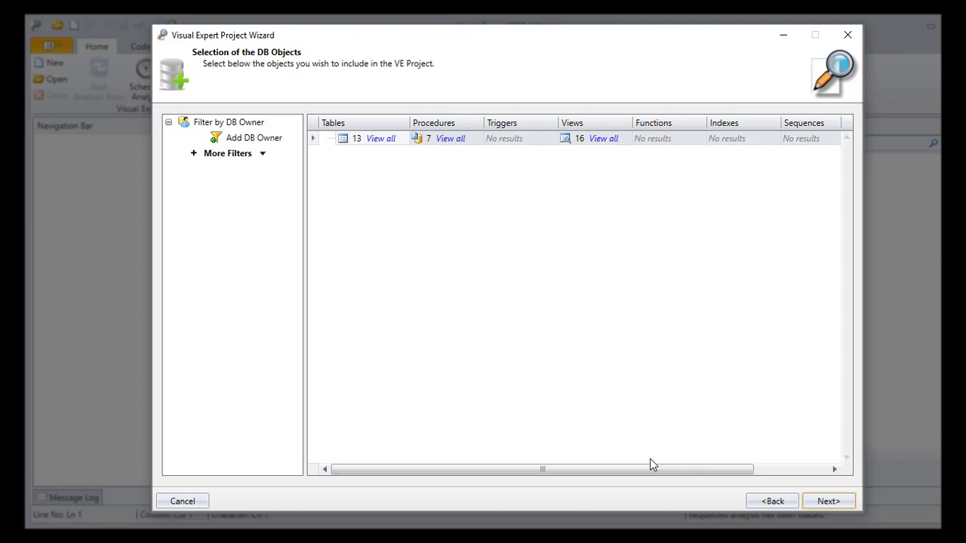
Step: Show the additional object filters and view the full list of views in the Northwind database
{"action": "left_click", "coordinate": [219, 154]}
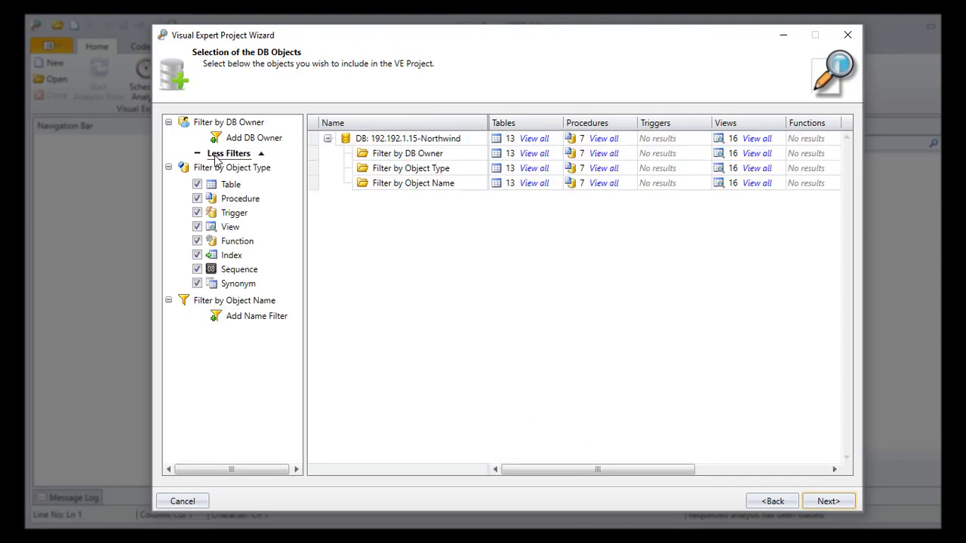
{"action": "mouse_move", "coordinate": [548, 477]}
{"action": "left_mouse_down"}
{"action": "mouse_move", "coordinate": [724, 478]}
{"action": "mouse_move", "coordinate": [537, 491]}
{"action": "left_mouse_up"}
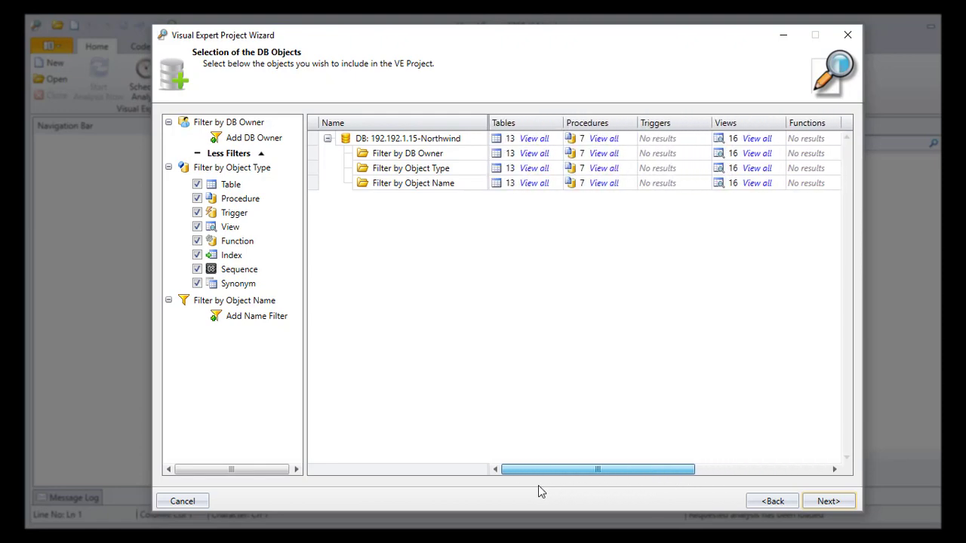
{"action": "left_click", "coordinate": [759, 143]}
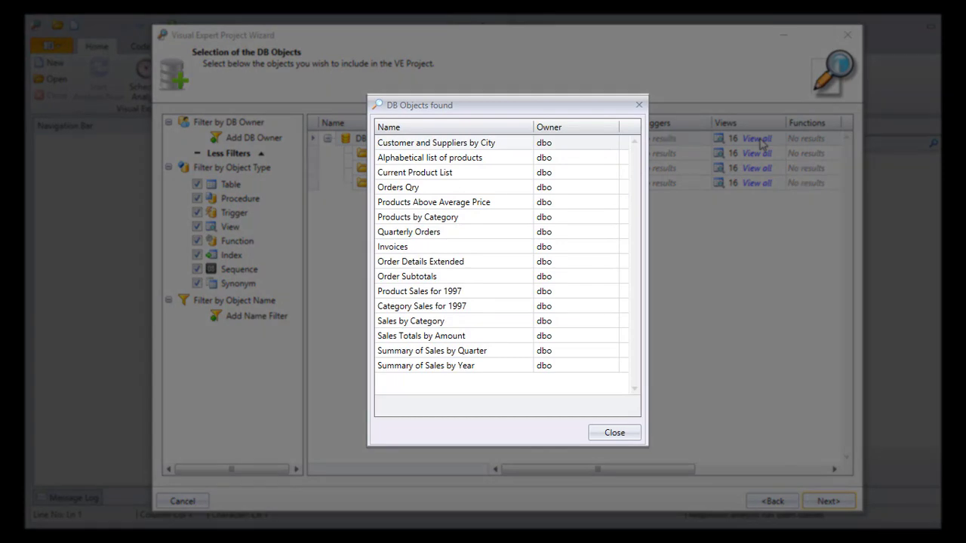
{"action": "left_click", "coordinate": [638, 106]}
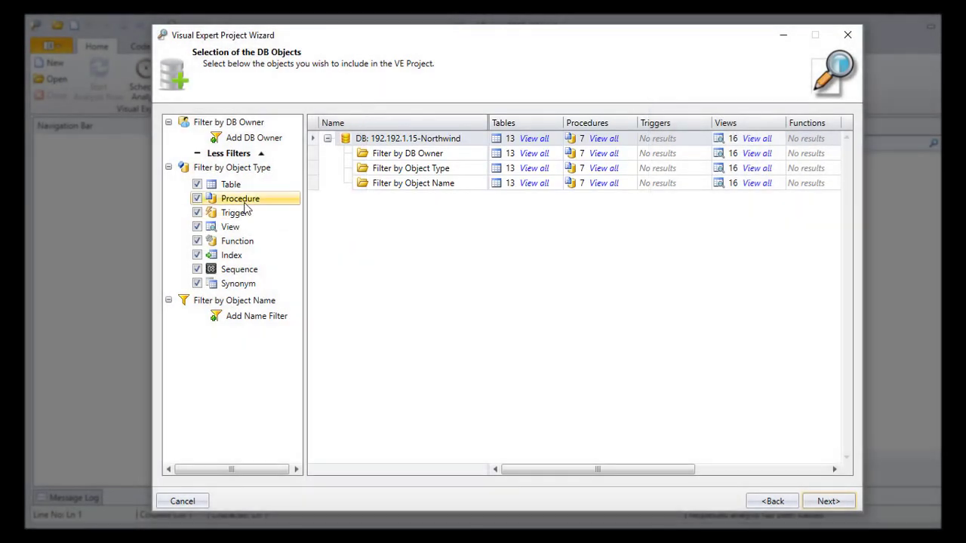
Step: Try excluding tables and procedures through the object type filter, and include both types again
{"action": "left_click", "coordinate": [197, 185]}
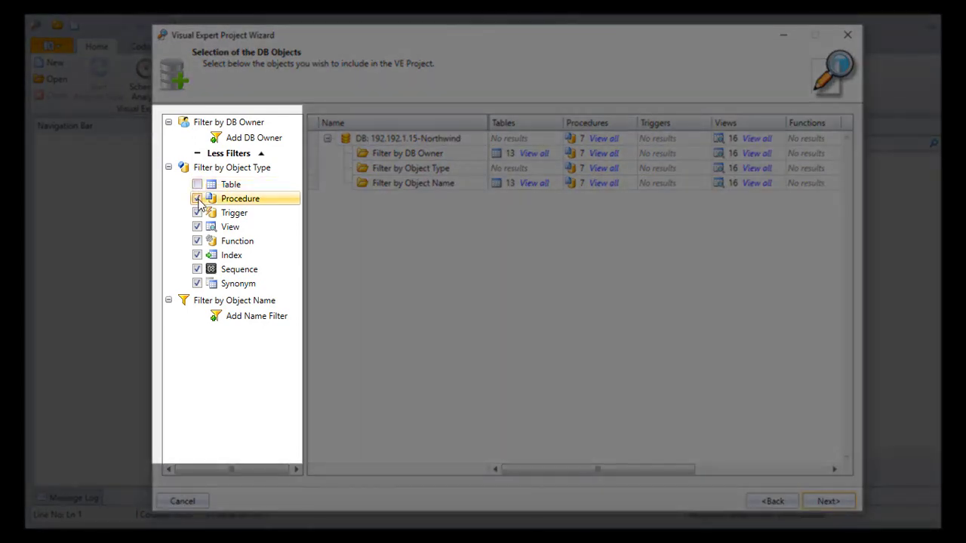
{"action": "left_click", "coordinate": [198, 199]}
{"action": "left_click", "coordinate": [198, 200]}
{"action": "left_click", "coordinate": [197, 185]}
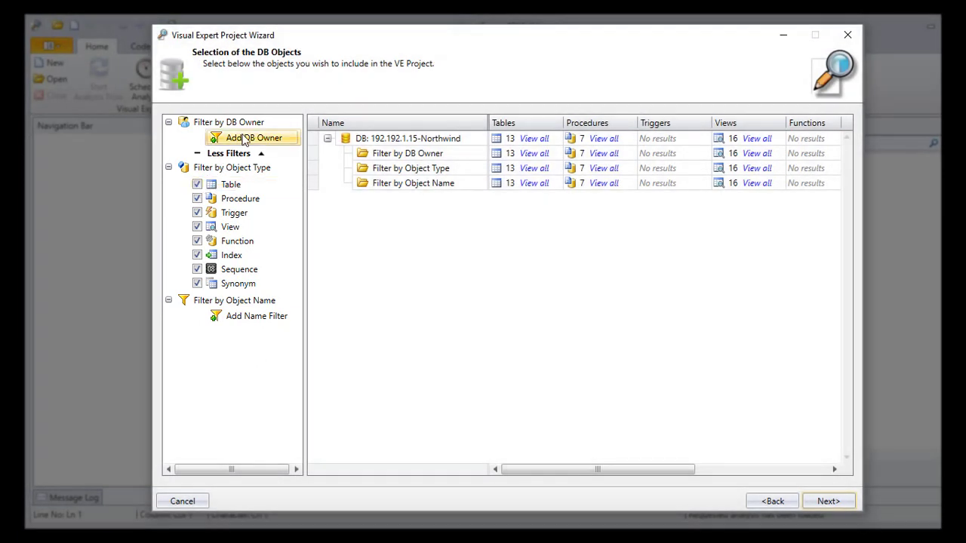
Step: Add a DB owner filter that limits the objects to the owner dbo
{"action": "left_click", "coordinate": [244, 139]}
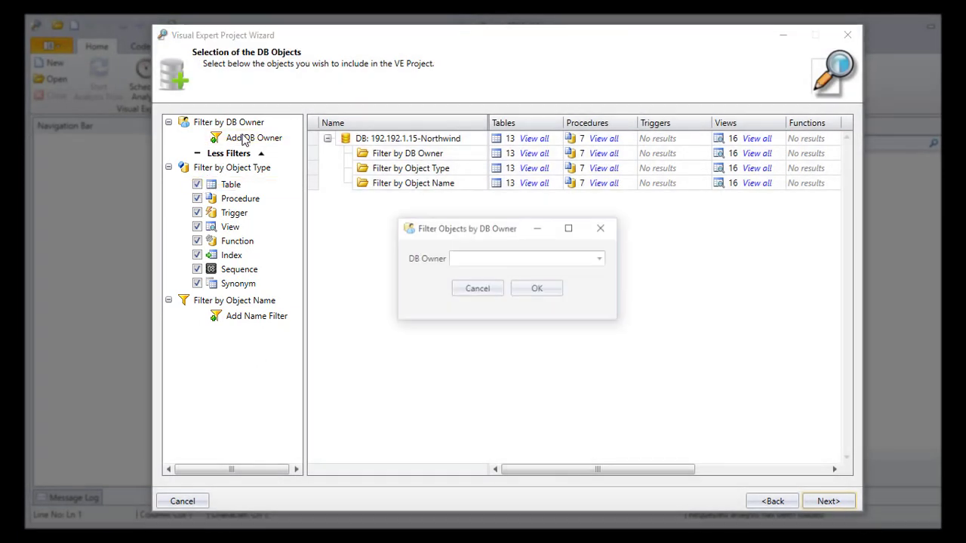
{"action": "left_click", "coordinate": [601, 259]}
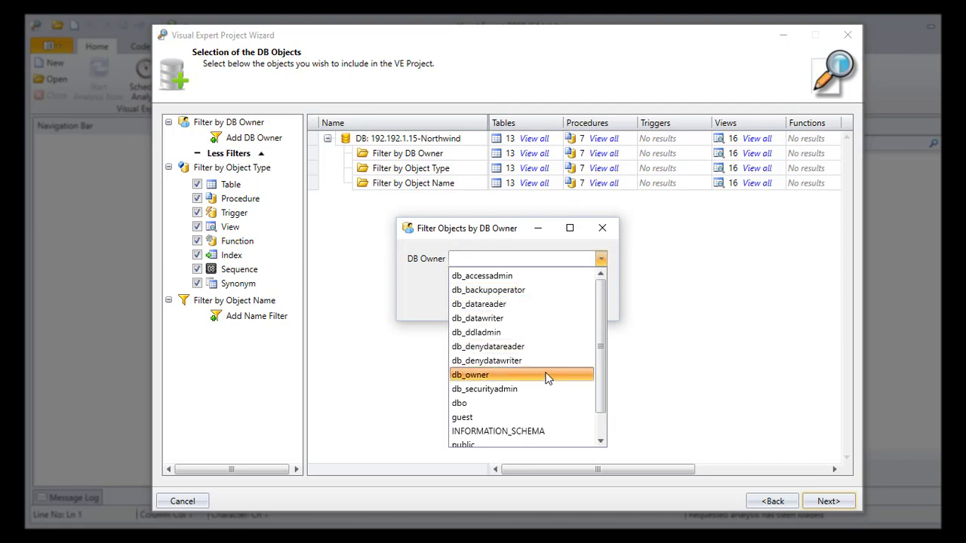
{"action": "left_click", "coordinate": [532, 403]}
{"action": "left_click", "coordinate": [538, 292]}
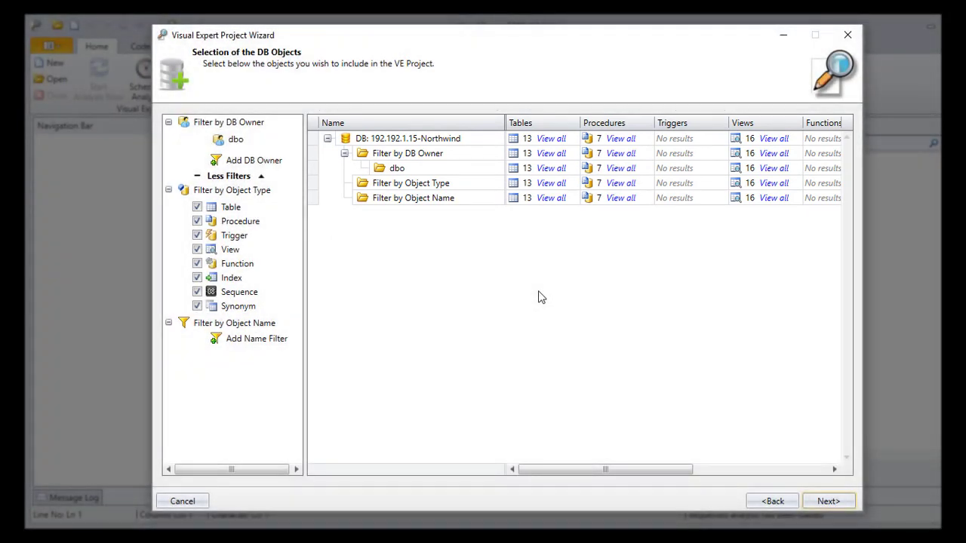
Step: Examine the filter type and object scope options for filtering objects by name, leaving without adding a filter
{"action": "left_click", "coordinate": [249, 339]}
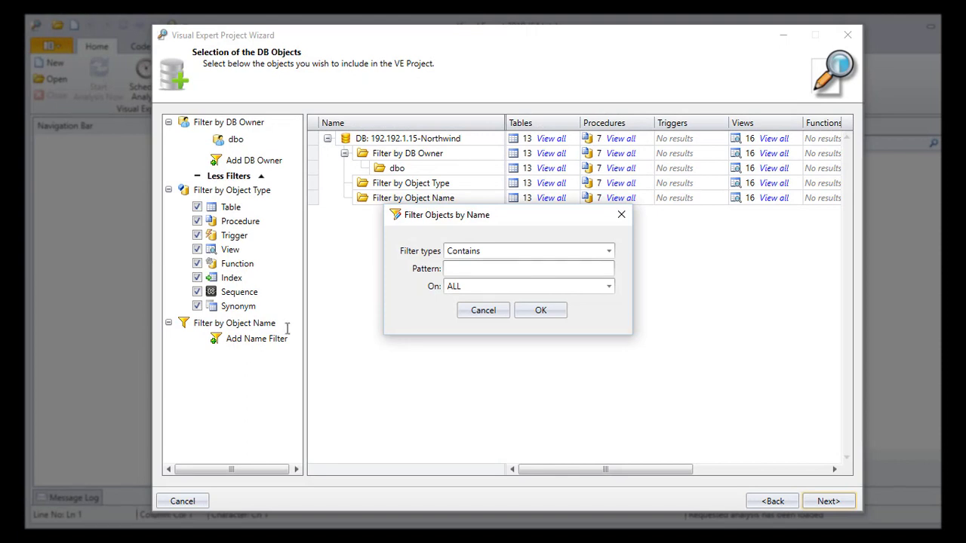
{"action": "left_click", "coordinate": [608, 252]}
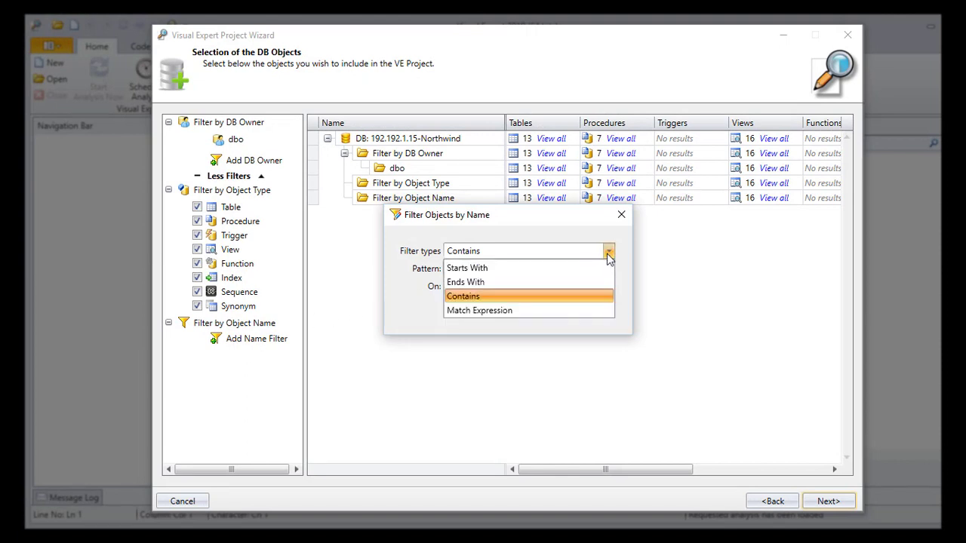
{"action": "left_click", "coordinate": [608, 254]}
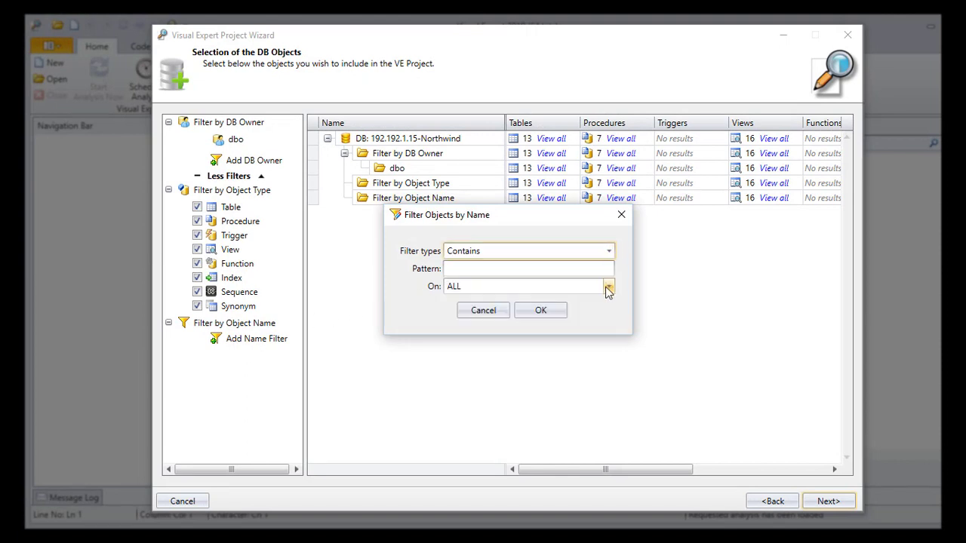
{"action": "left_click", "coordinate": [608, 287]}
{"action": "left_click", "coordinate": [608, 289]}
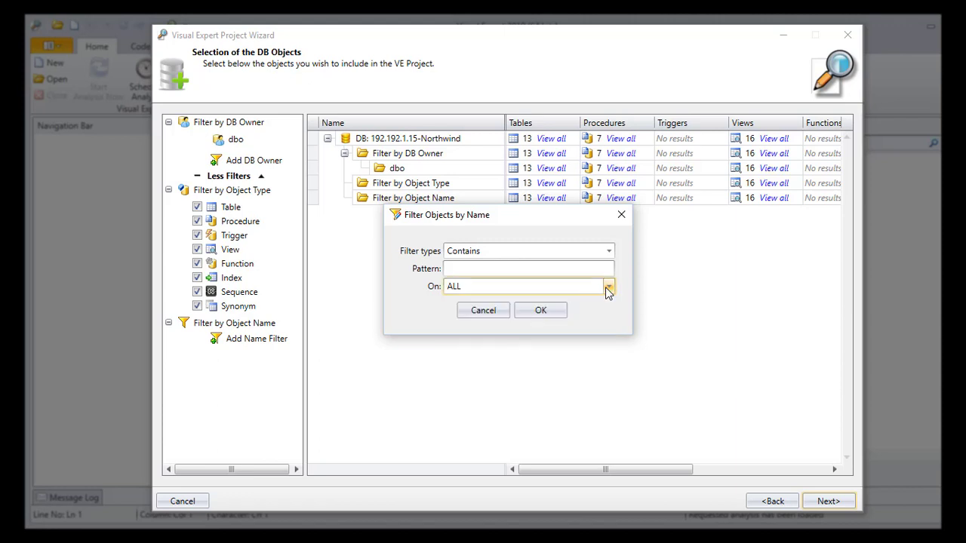
{"action": "left_click", "coordinate": [484, 311]}
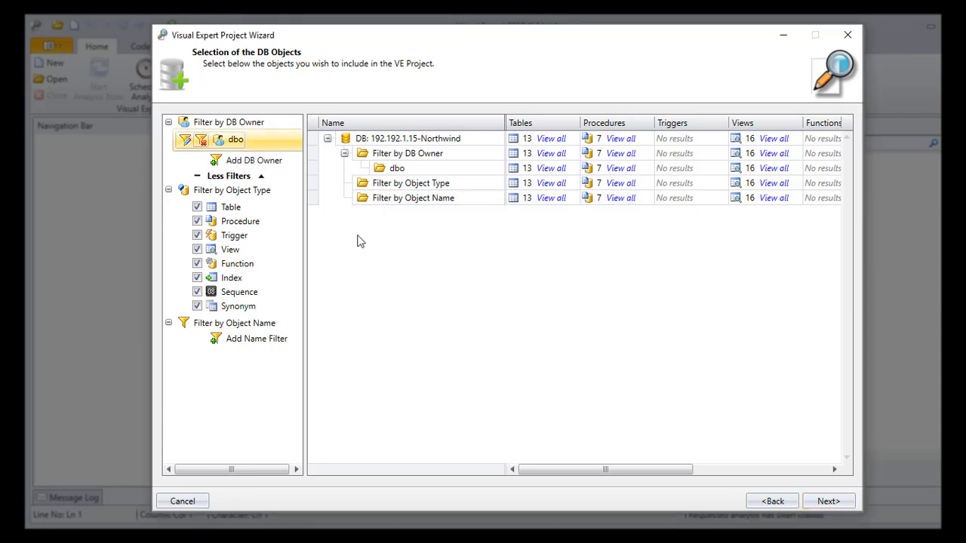
Step: Open the dbo owner filter for editing to view its settings and cancel without changing it
{"action": "left_click", "coordinate": [185, 144]}
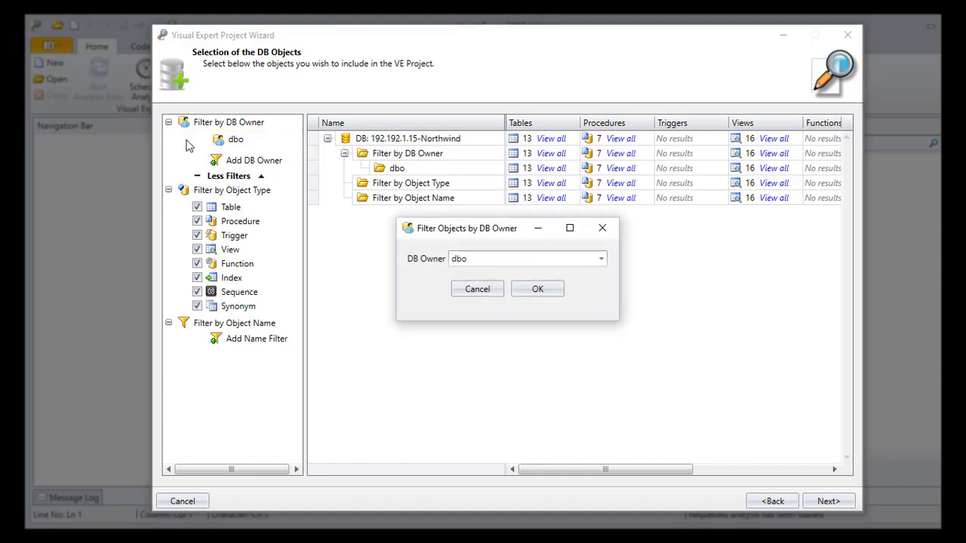
{"action": "left_click", "coordinate": [483, 293]}
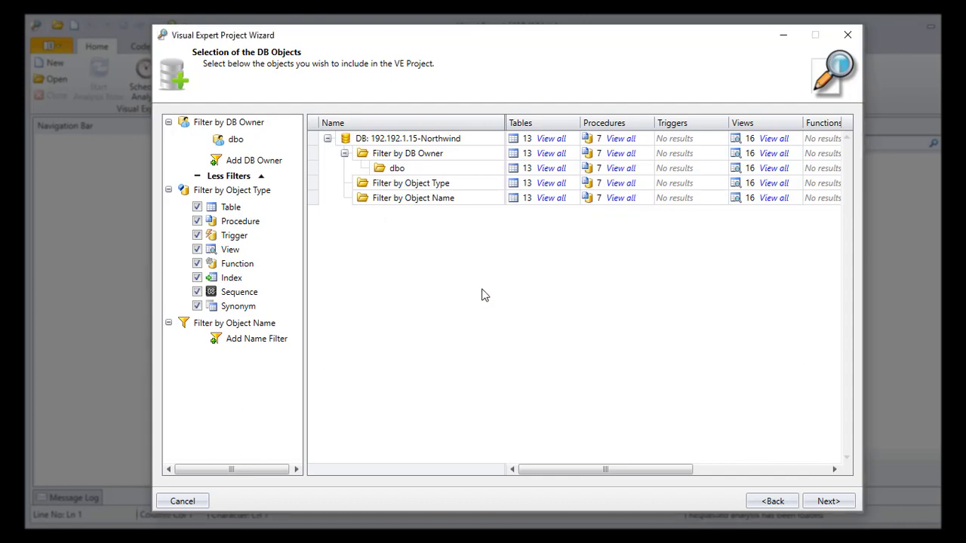
{"action": "mouse_move", "coordinate": [231, 141]}
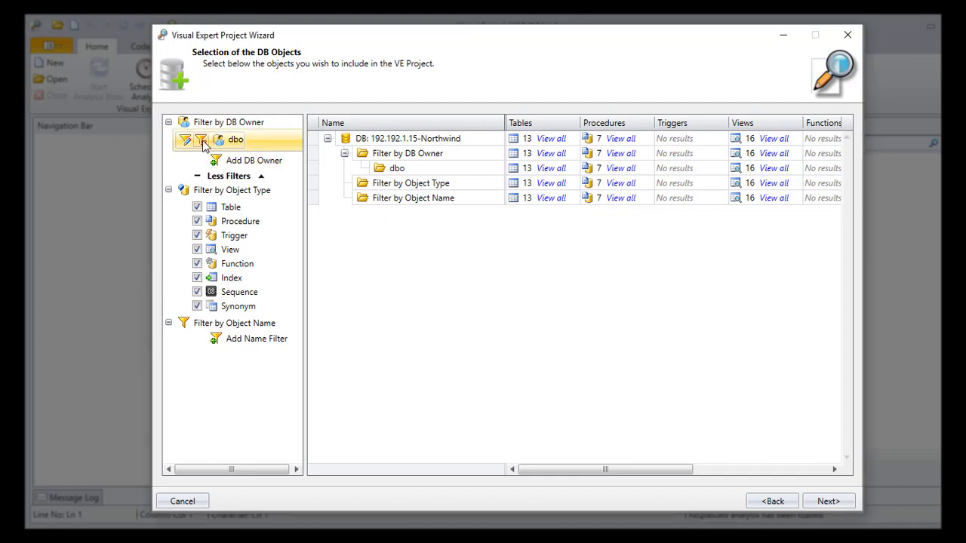
Step: Remove the dbo owner filter and accept the unfiltered selection of DB objects
{"action": "left_click", "coordinate": [201, 141]}
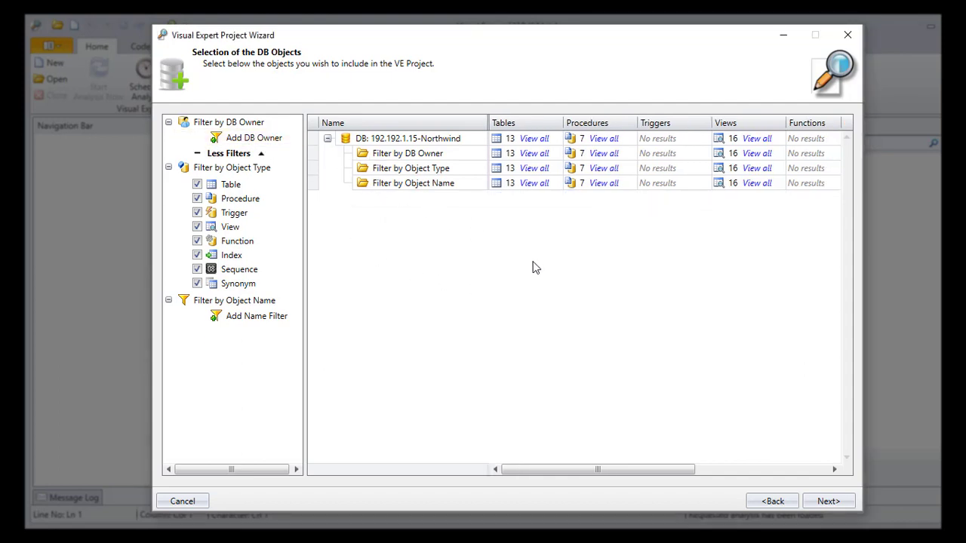
{"action": "left_click", "coordinate": [827, 502]}
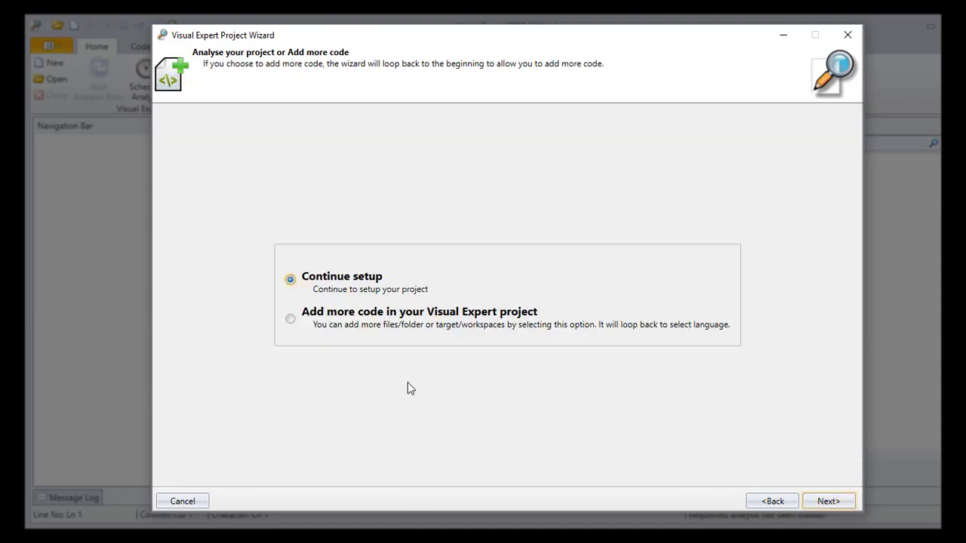
Step: Choose to continue the project setup without adding more code
{"action": "left_click", "coordinate": [292, 320]}
{"action": "left_click", "coordinate": [291, 279]}
{"action": "left_click", "coordinate": [836, 502]}
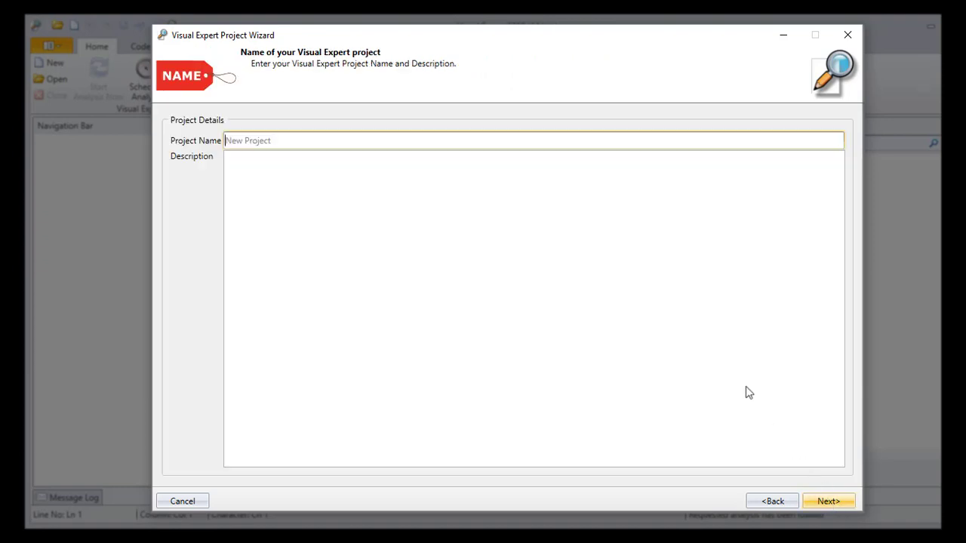
Step: Name the project TSQL Sample Project, leave its description empty, and proceed to the analysis scheduling
{"action": "type", "text": "TSQL Sam"}
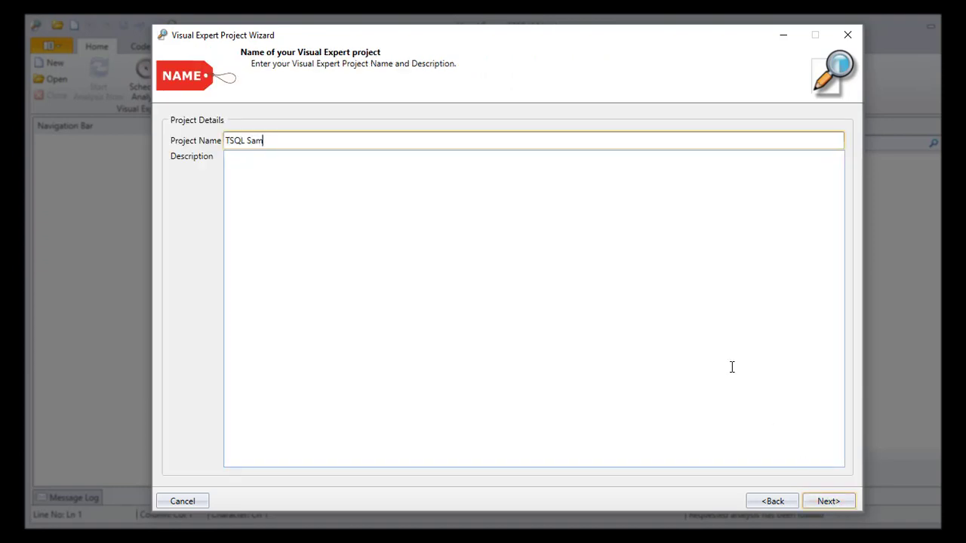
{"action": "type", "text": "ple Project"}
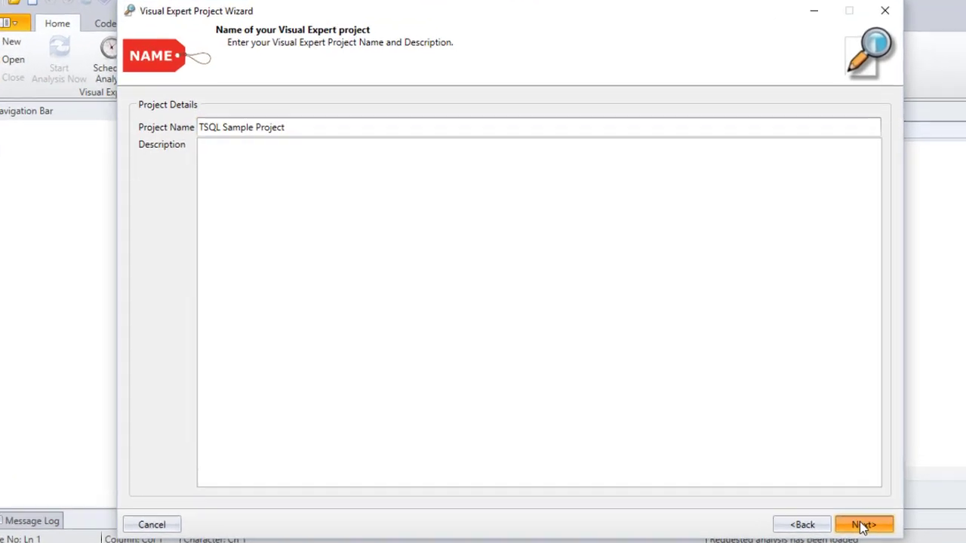
{"action": "left_click", "coordinate": [828, 501]}
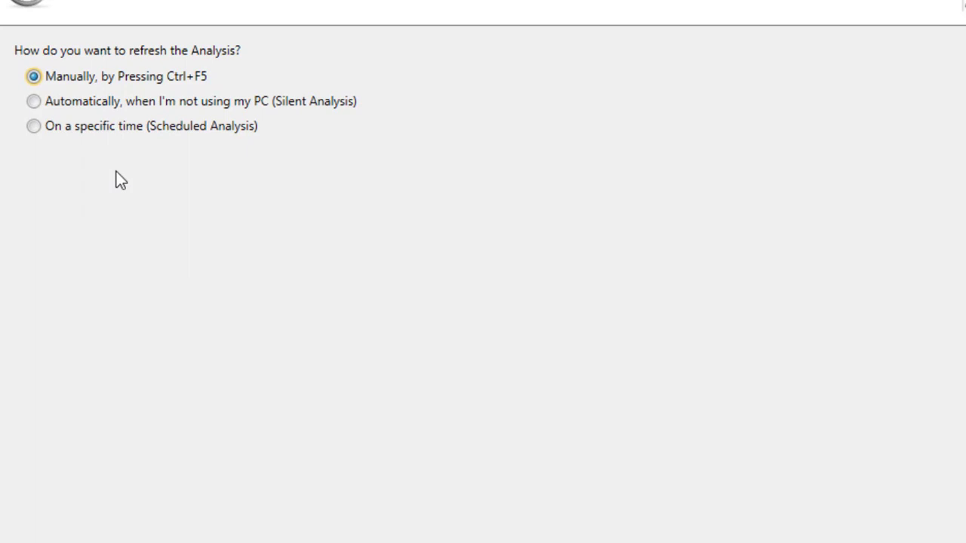
Step: Try the silent and scheduled analysis refresh options, and view the calendar for the scheduled date
{"action": "left_click", "coordinate": [35, 102]}
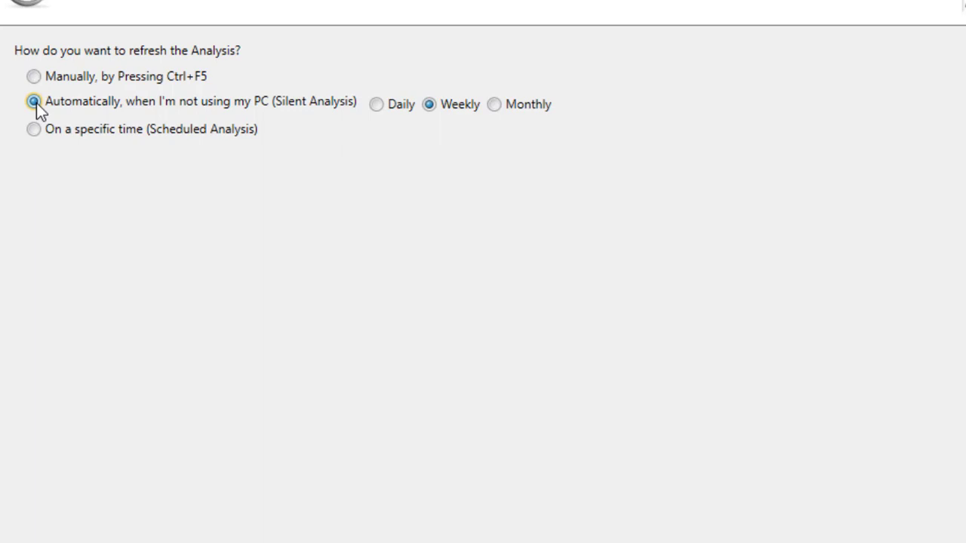
{"action": "left_click", "coordinate": [35, 129]}
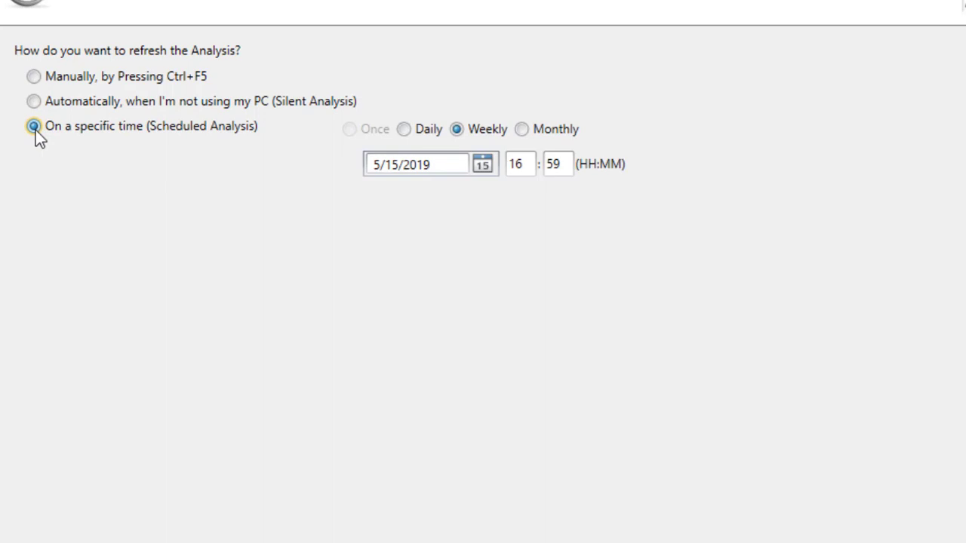
{"action": "left_click", "coordinate": [482, 164]}
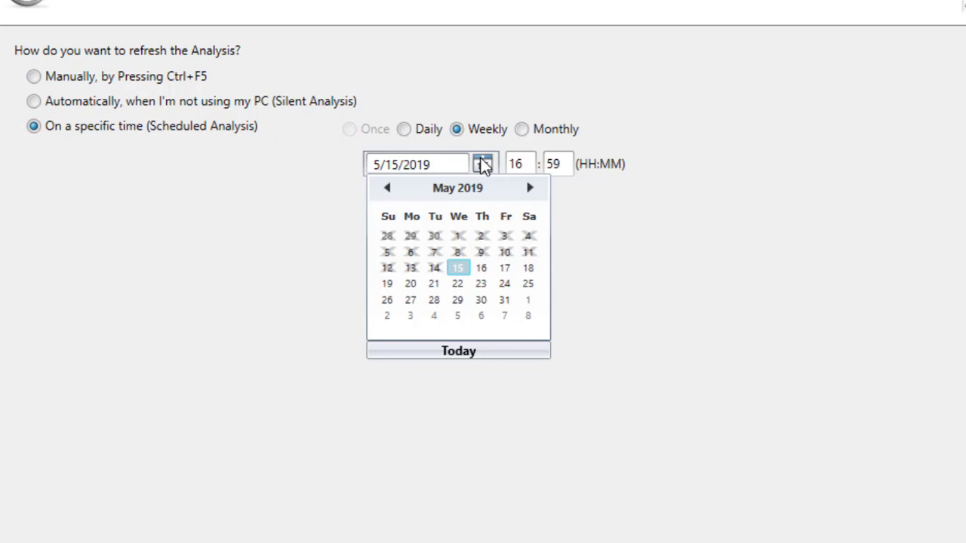
{"action": "left_click", "coordinate": [482, 165]}
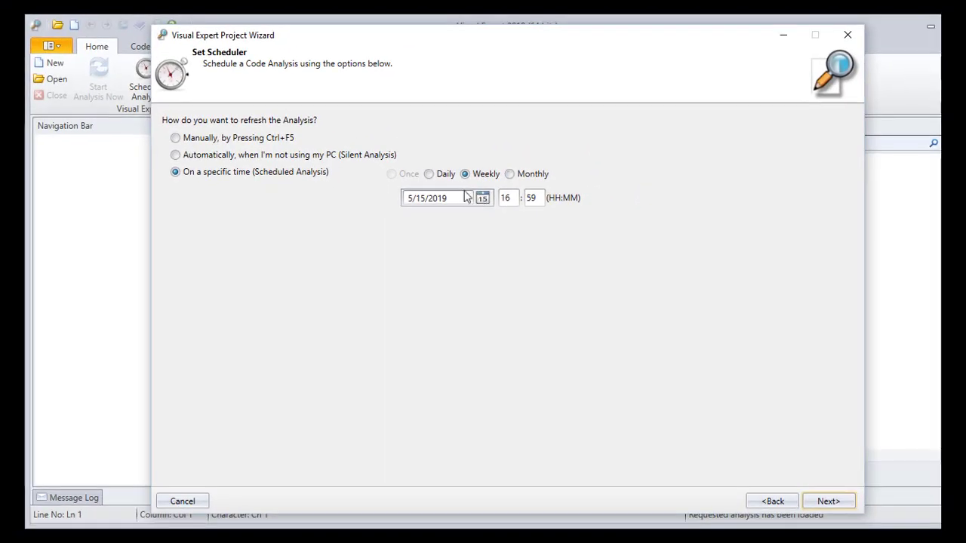
Step: Set the analysis to be refreshed manually and proceed to the final wizard page
{"action": "left_click", "coordinate": [175, 138]}
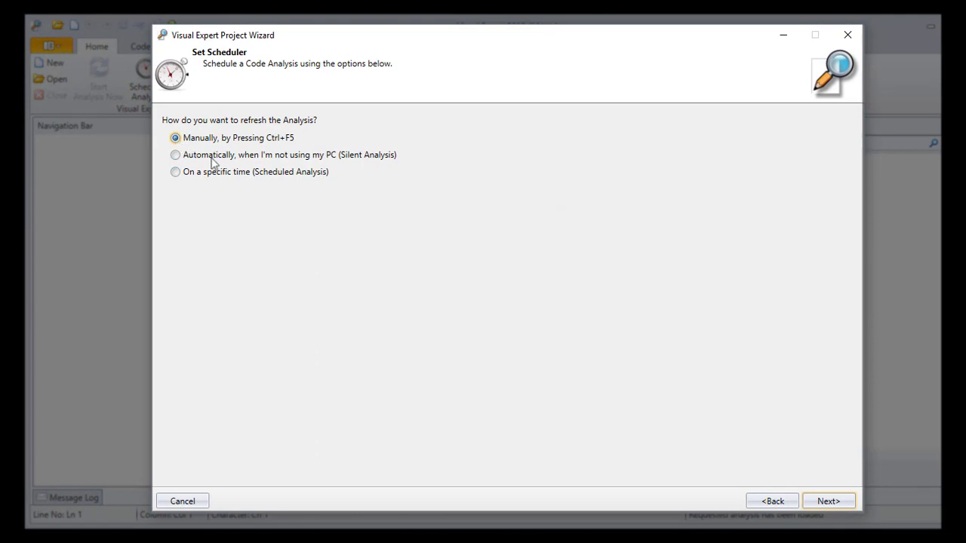
{"action": "left_click", "coordinate": [828, 501]}
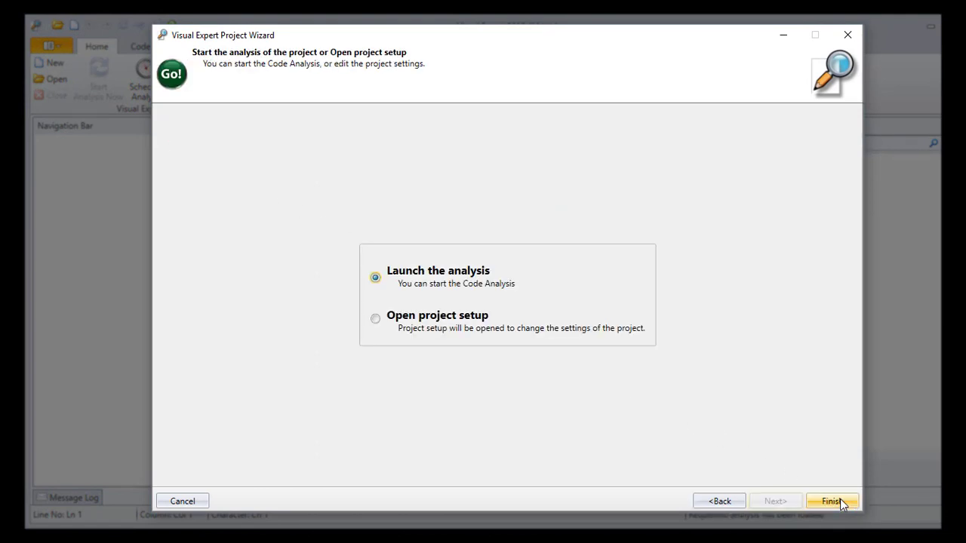
Step: Finish the project wizard with the option to launch the code analysis
{"action": "left_click", "coordinate": [375, 320]}
{"action": "left_click", "coordinate": [375, 277]}
{"action": "left_click", "coordinate": [843, 500]}
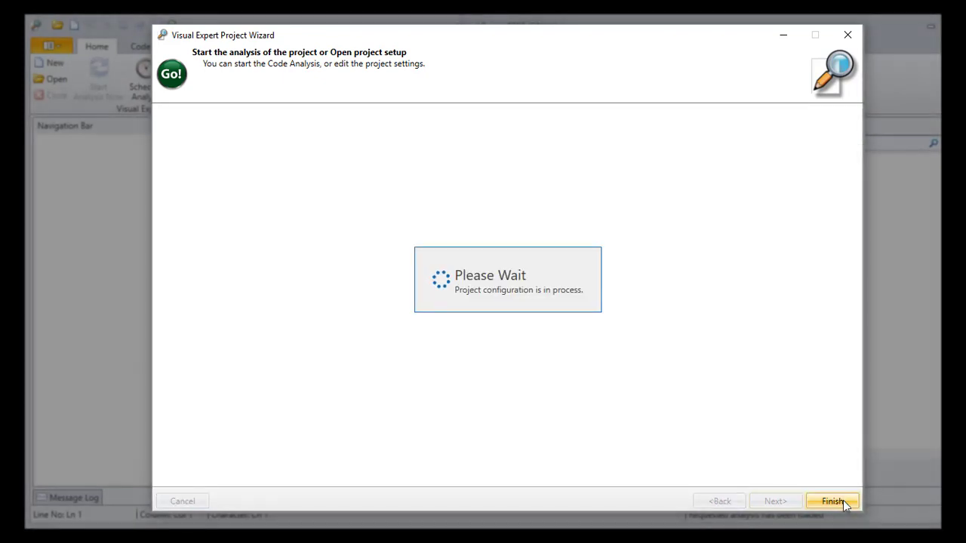